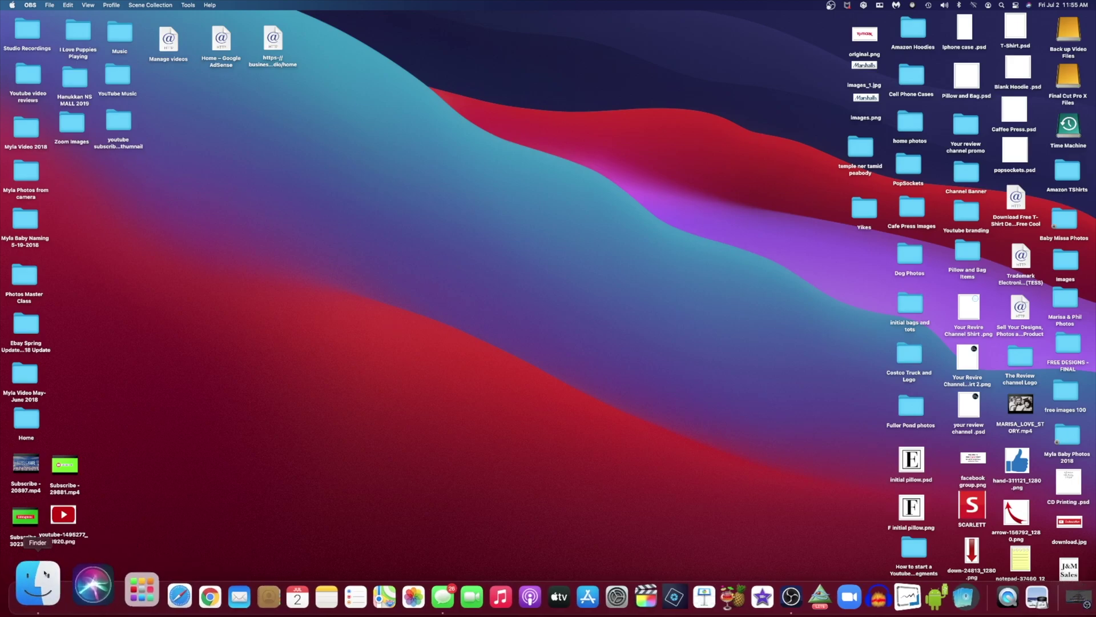
- Check the Desktop and installed Applications folders in a file browser, then close it
{"action": "left_click", "coordinate": [38, 583]}
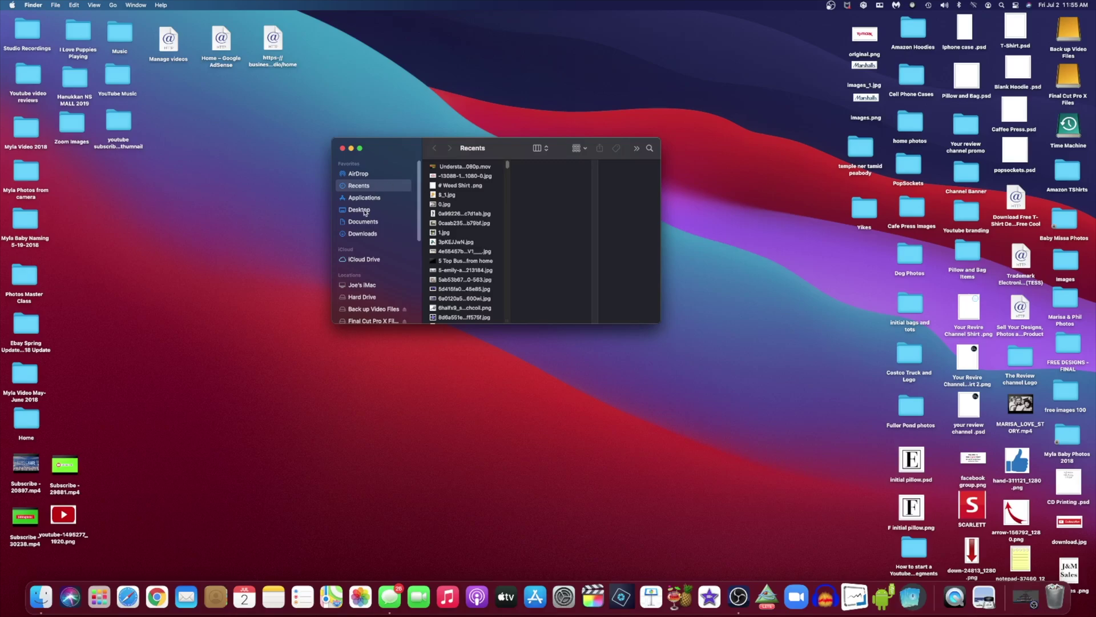
{"action": "left_click", "coordinate": [360, 209]}
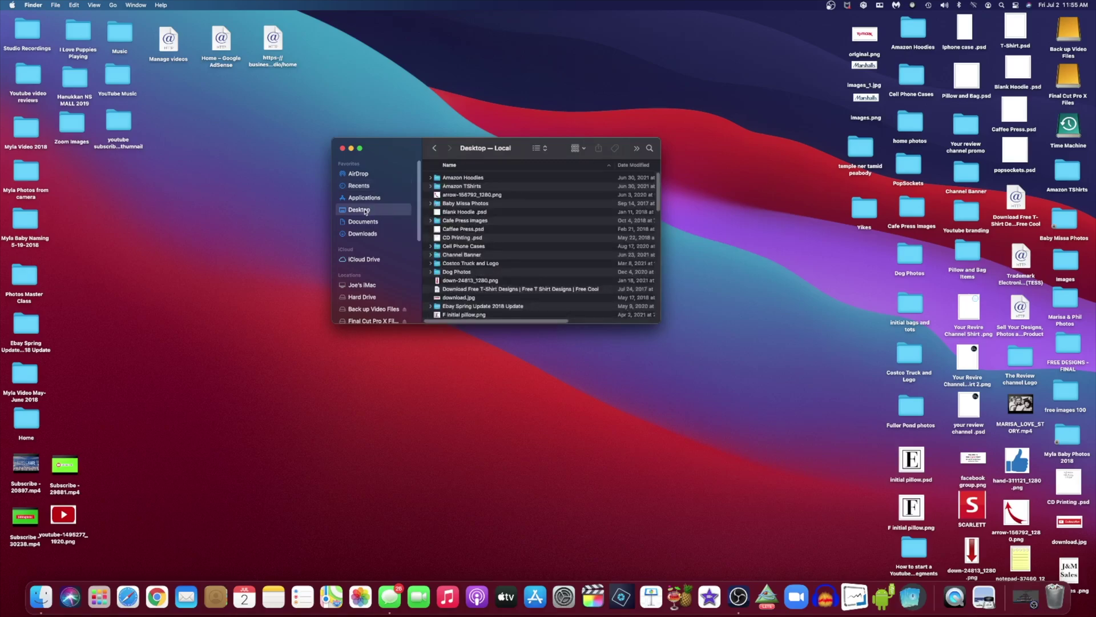
{"action": "left_click", "coordinate": [366, 197]}
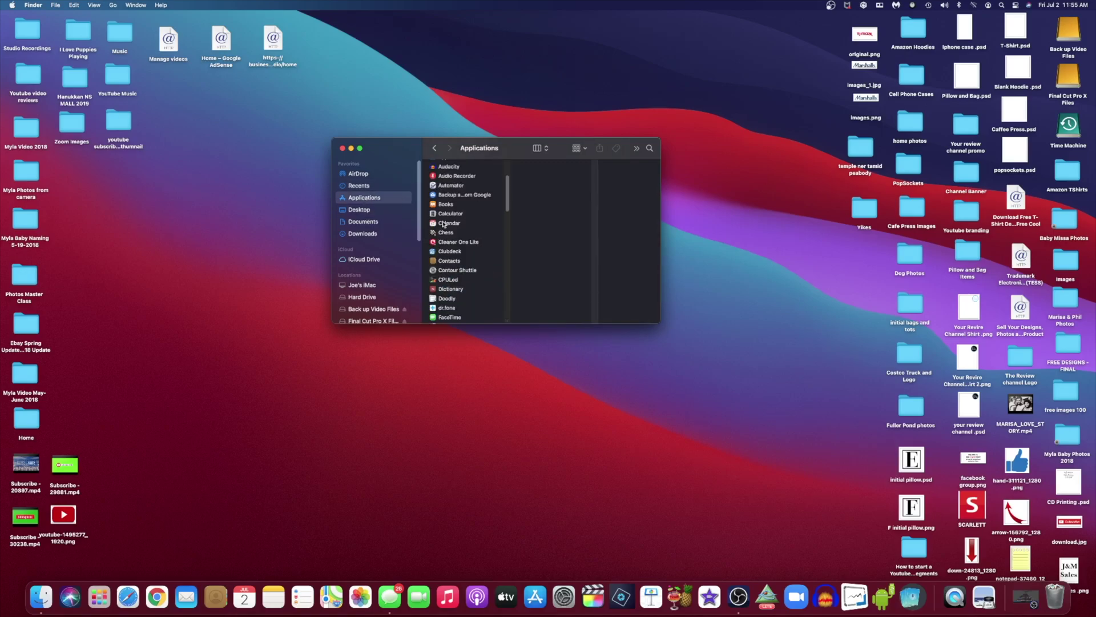
{"action": "scroll", "coordinate": [443, 225], "scroll_direction": "down", "scroll_amount": 1}
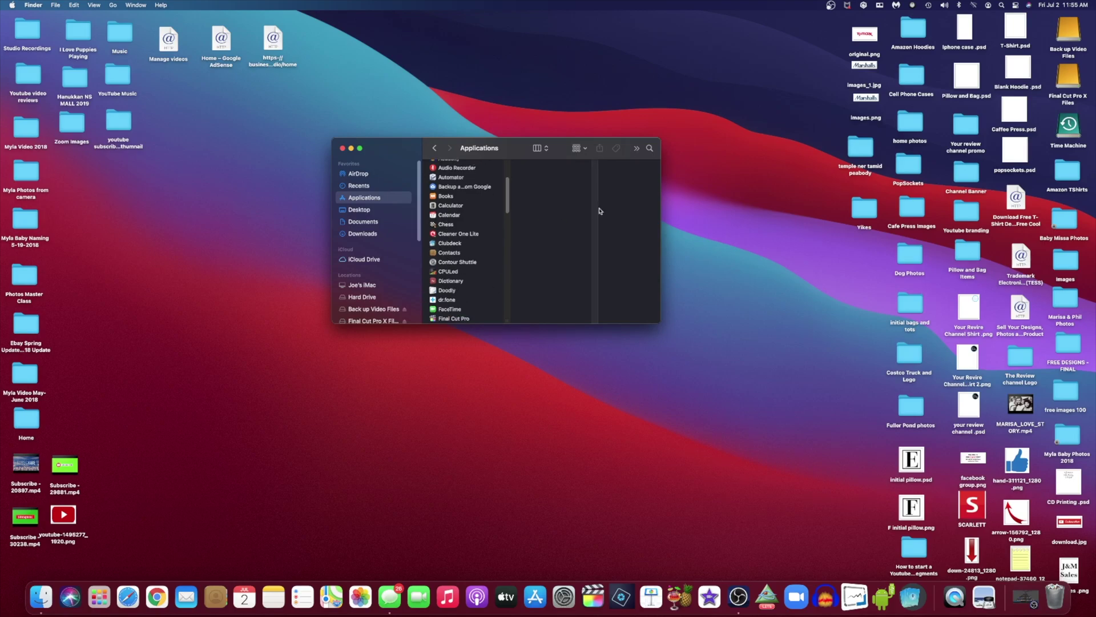
{"action": "left_click", "coordinate": [343, 148]}
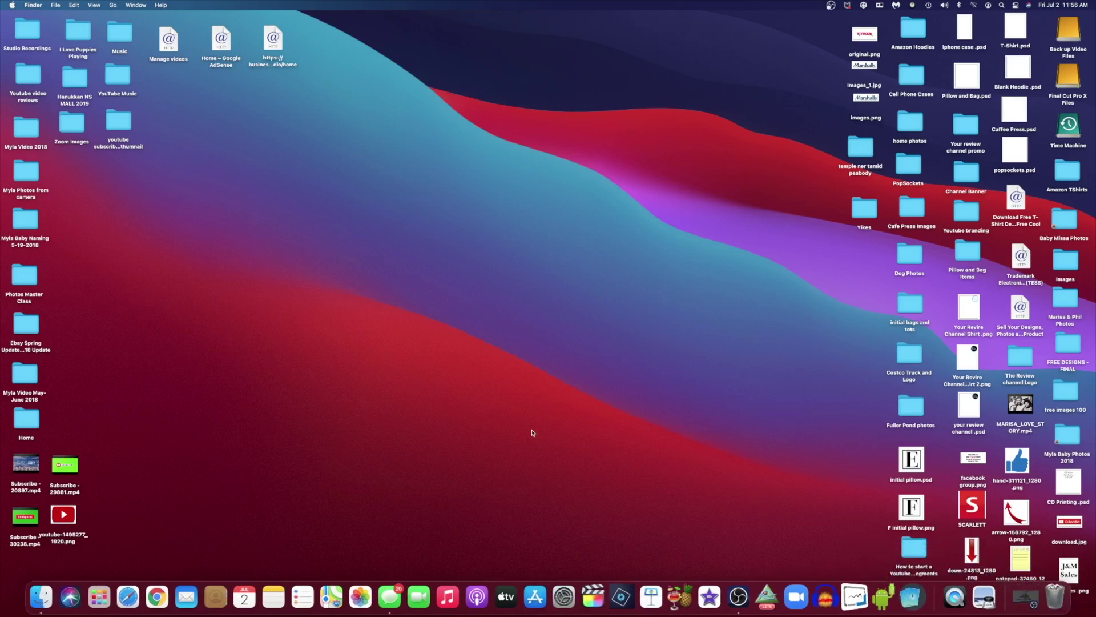
- Open clubdeck.app from the YouTube video description in Chrome and launch Clubdeck
{"action": "key", "text": "super+Tab"}
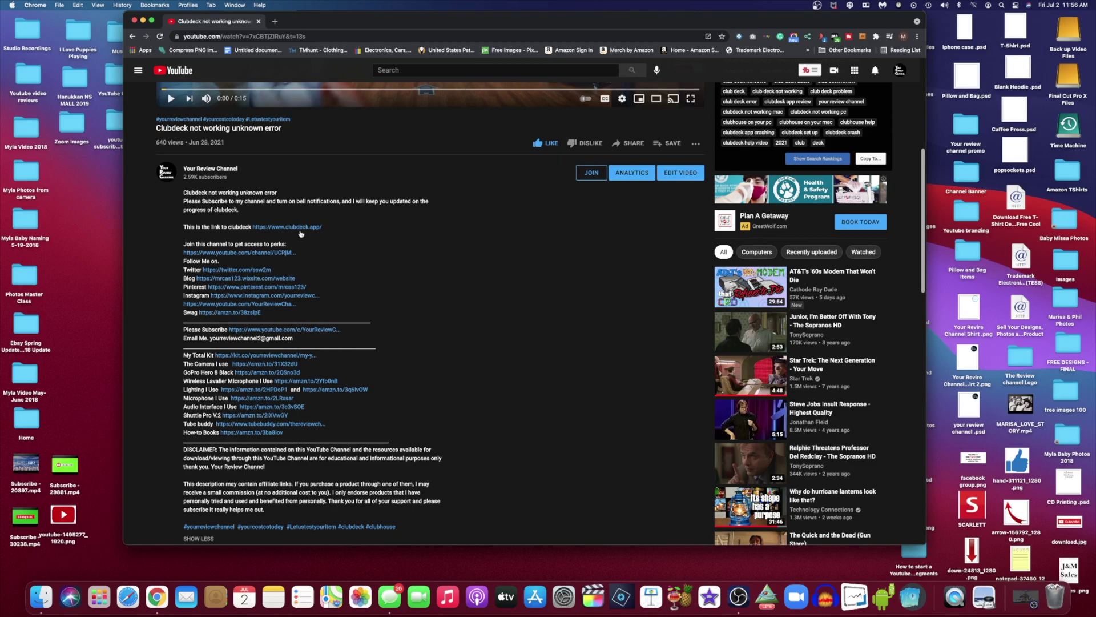
{"action": "left_click", "coordinate": [300, 229]}
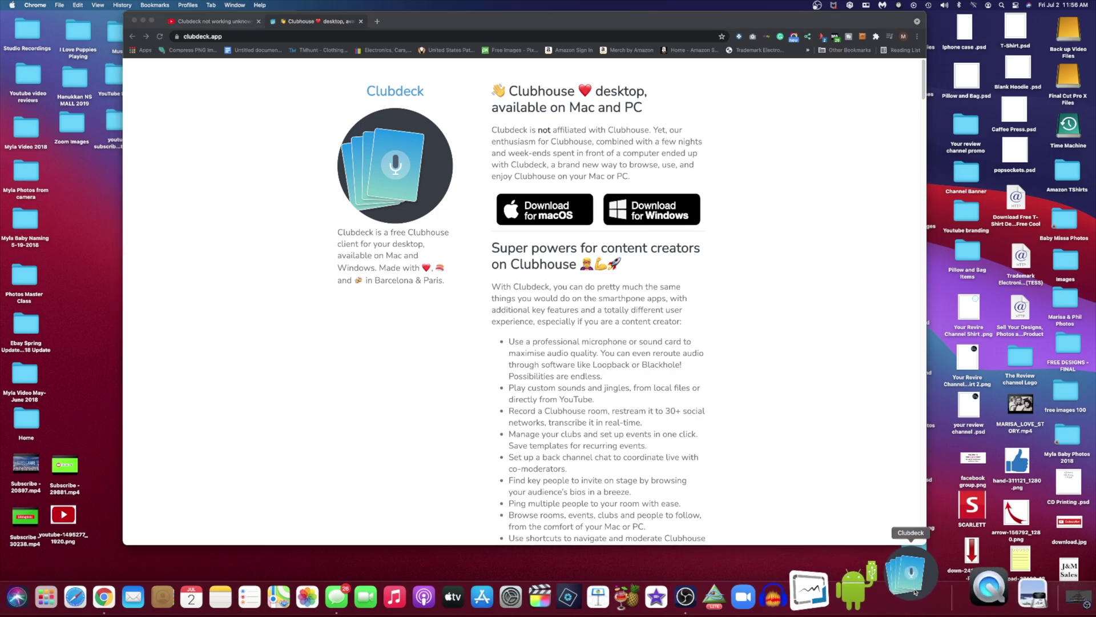
{"action": "left_click", "coordinate": [912, 586]}
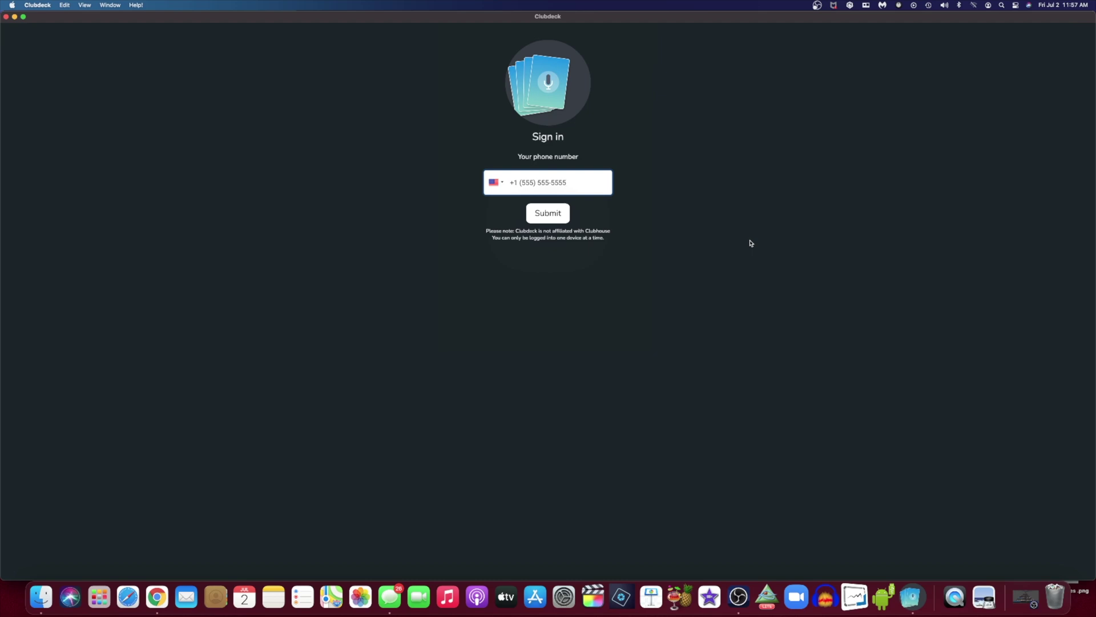
{"action": "left_click", "coordinate": [50, 10]}
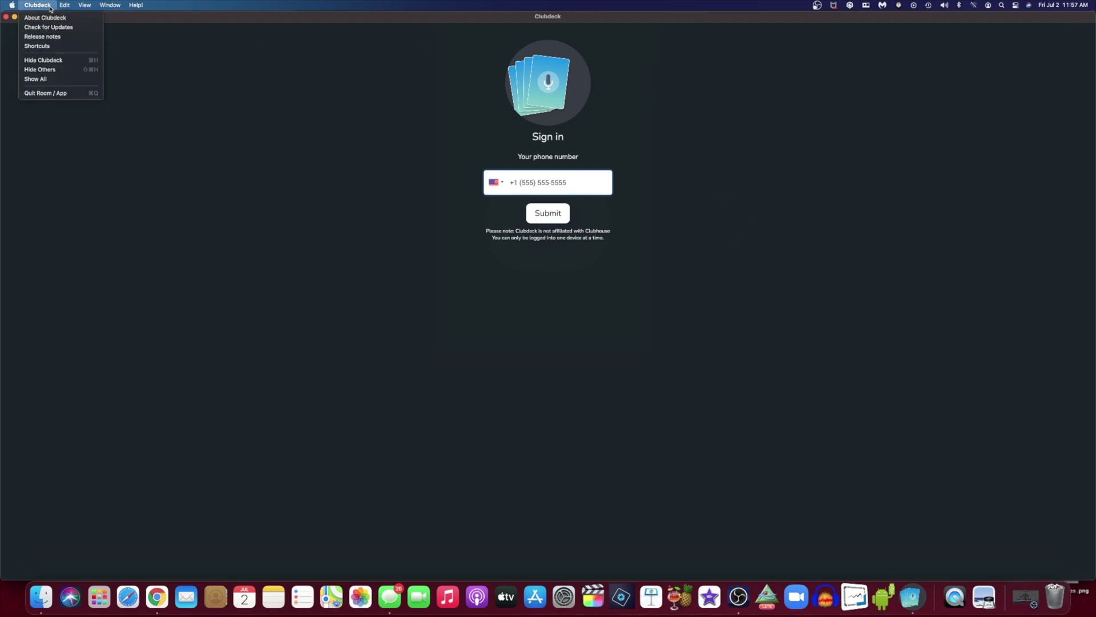
{"action": "left_click", "coordinate": [45, 17]}
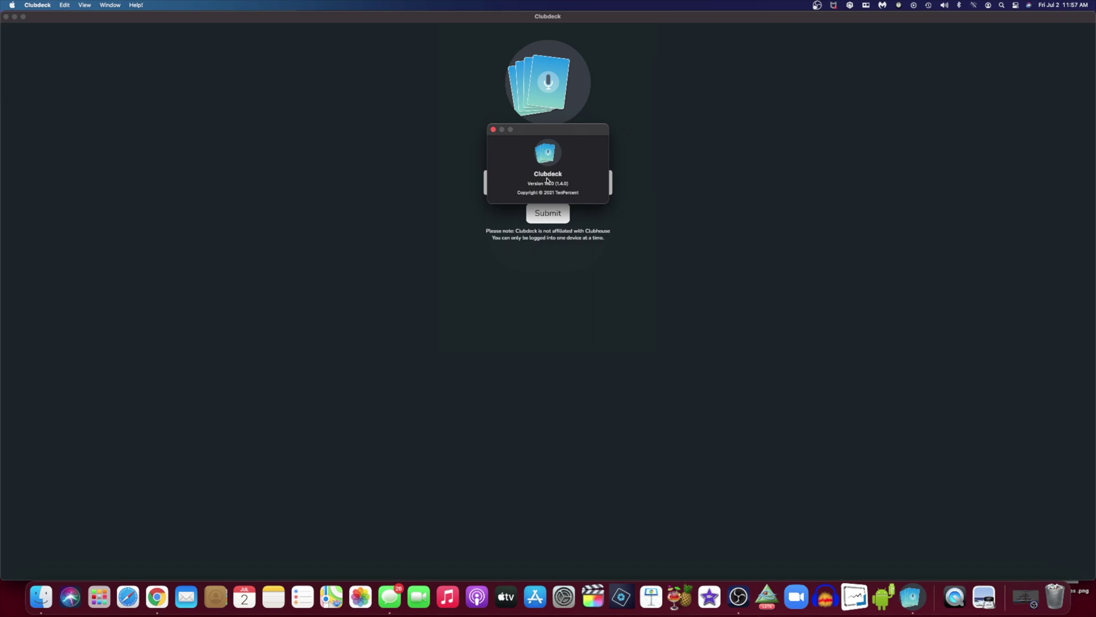
{"action": "left_click", "coordinate": [495, 131]}
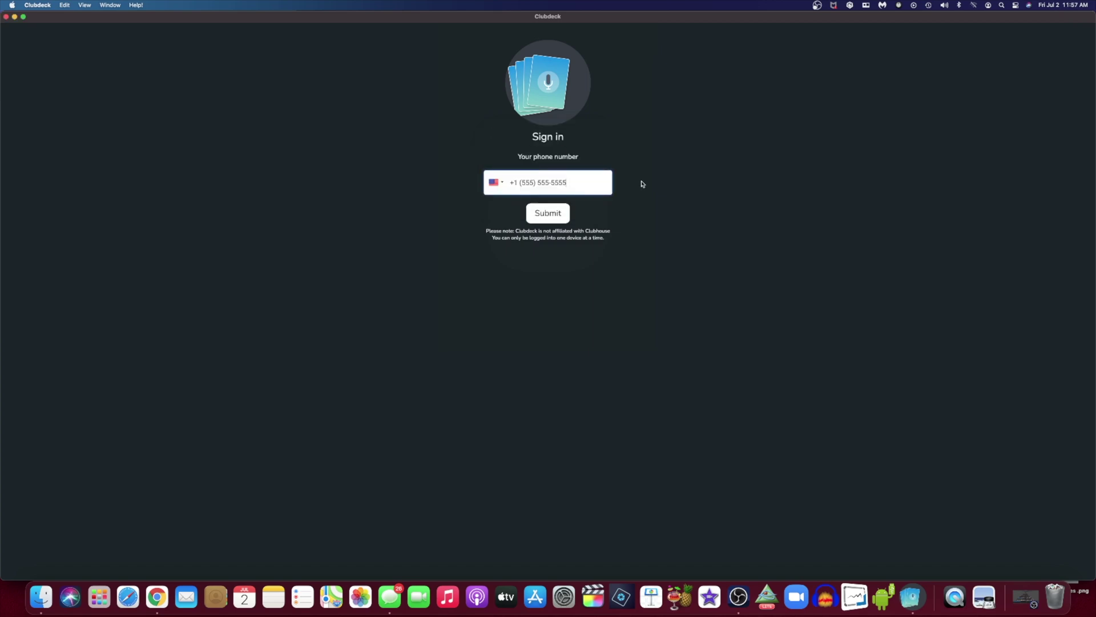